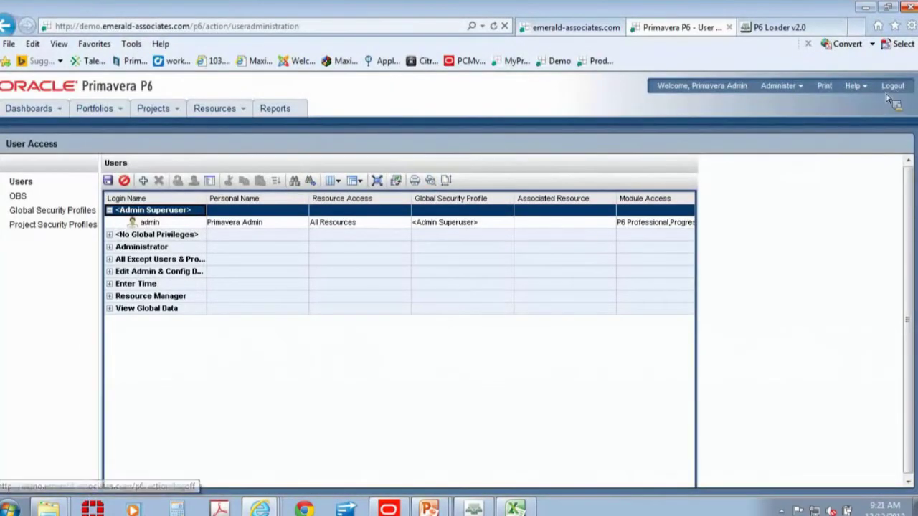
Log out of the admin session, leaving the page, and log back in with the demo database selected.
click(893, 91)
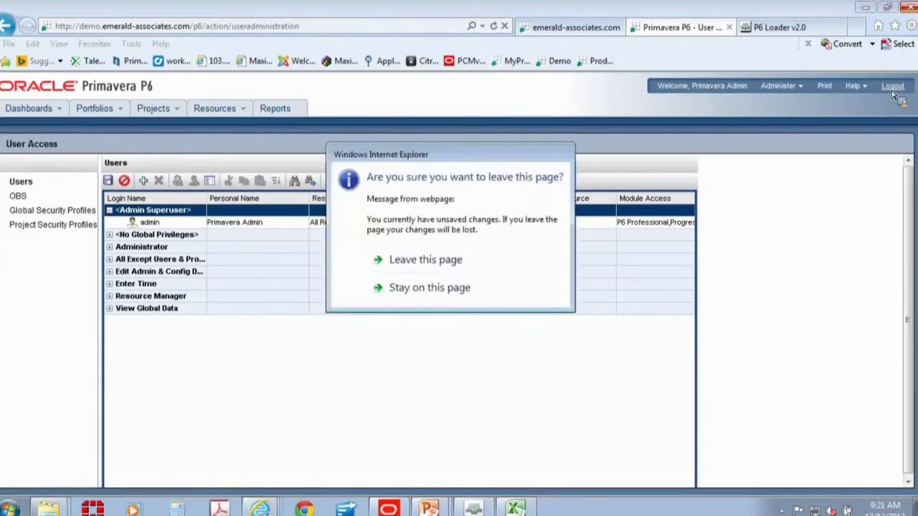
click(425, 264)
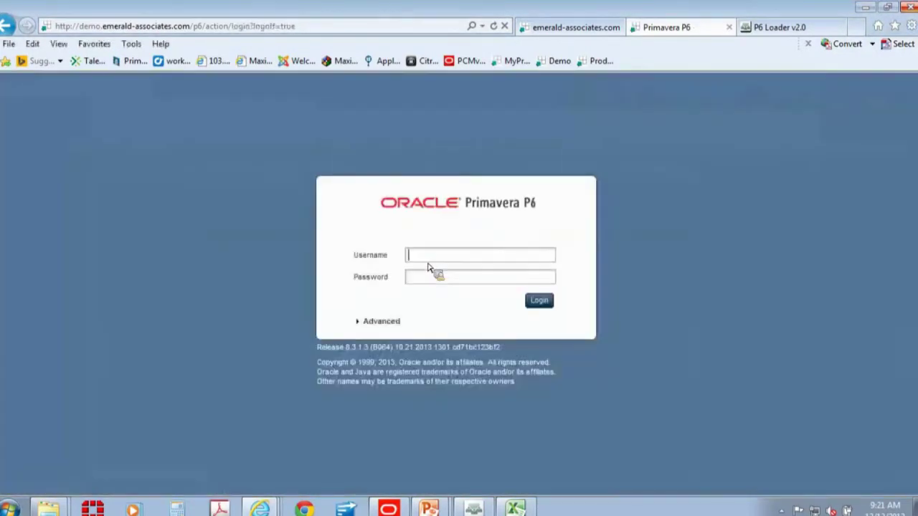
click(362, 322)
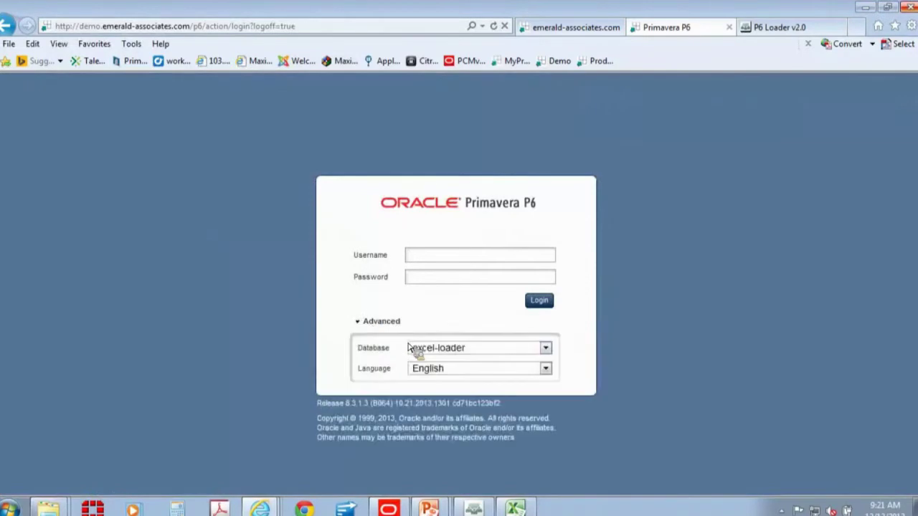
click(484, 352)
click(475, 358)
click(450, 258)
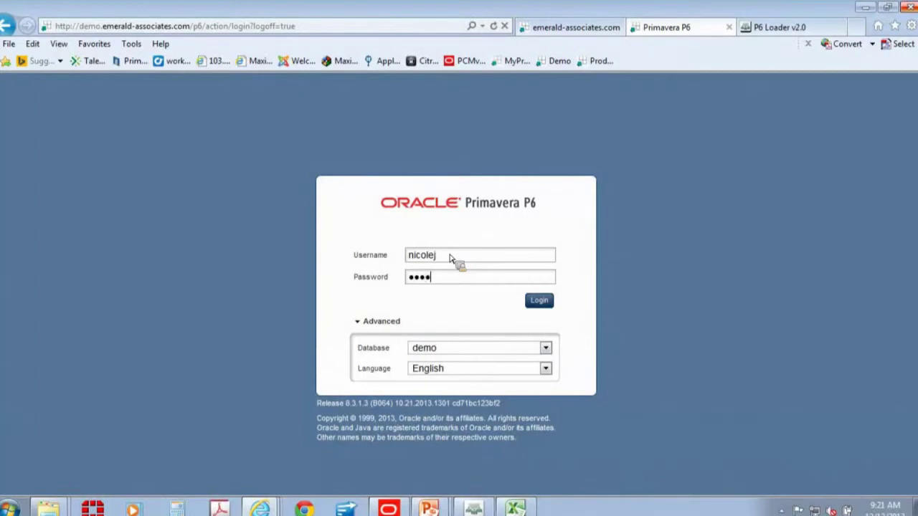
text(*)
key(Return)
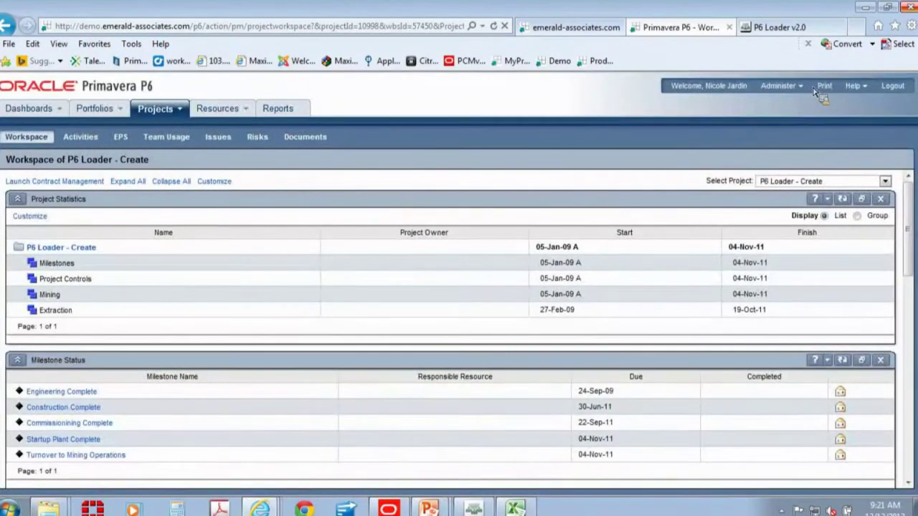
Open Administer > User Access and expand the Demo - EAI Team and ZZ-End User groups.
click(802, 87)
click(798, 171)
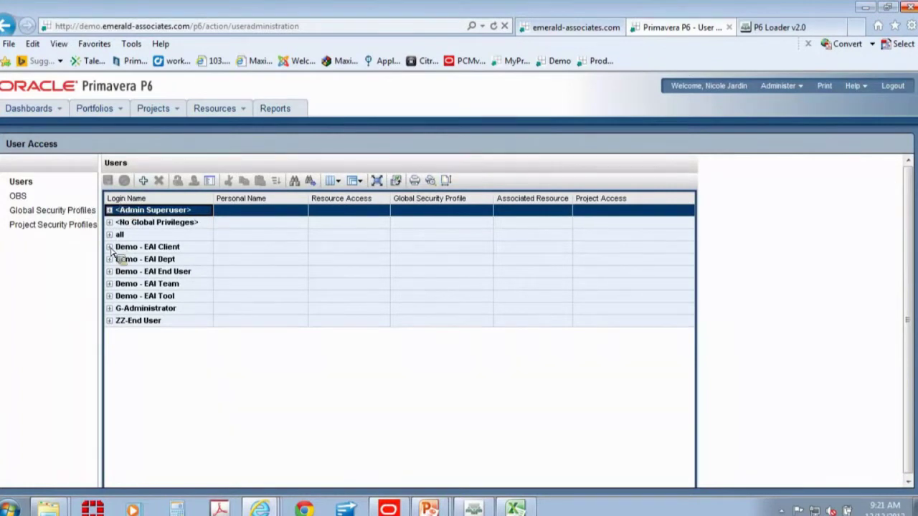
shift+click(111, 278)
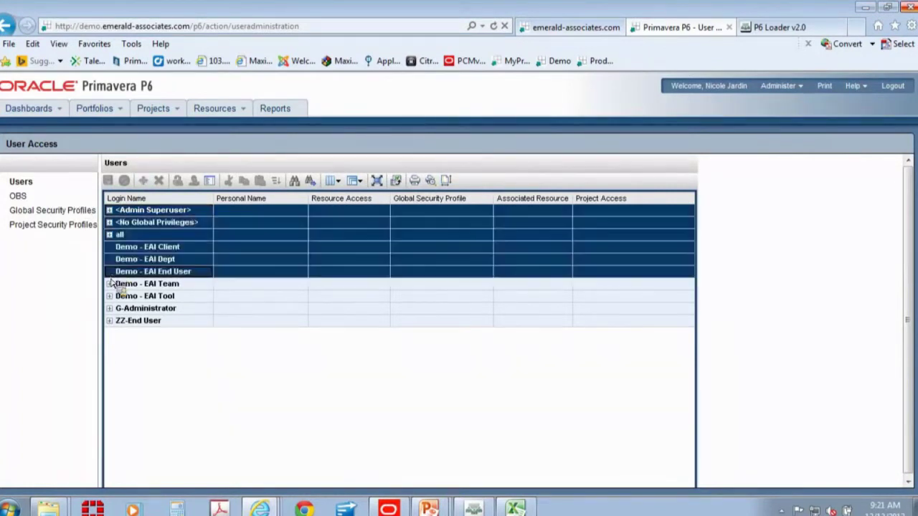
click(109, 284)
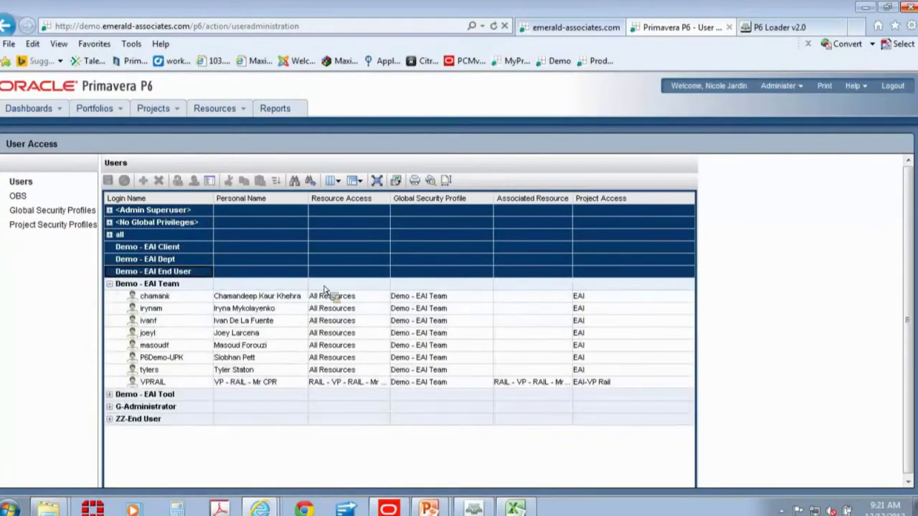
click(109, 419)
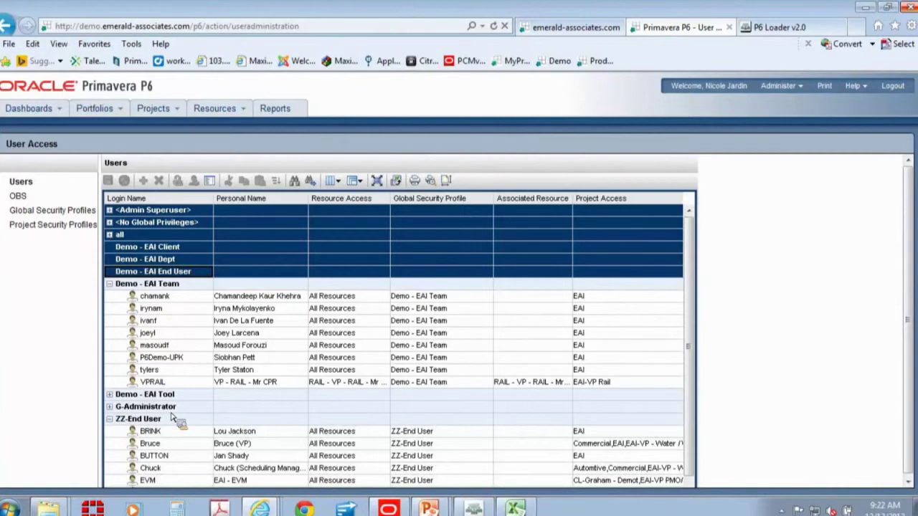
scroll(176, 422, down, 2)
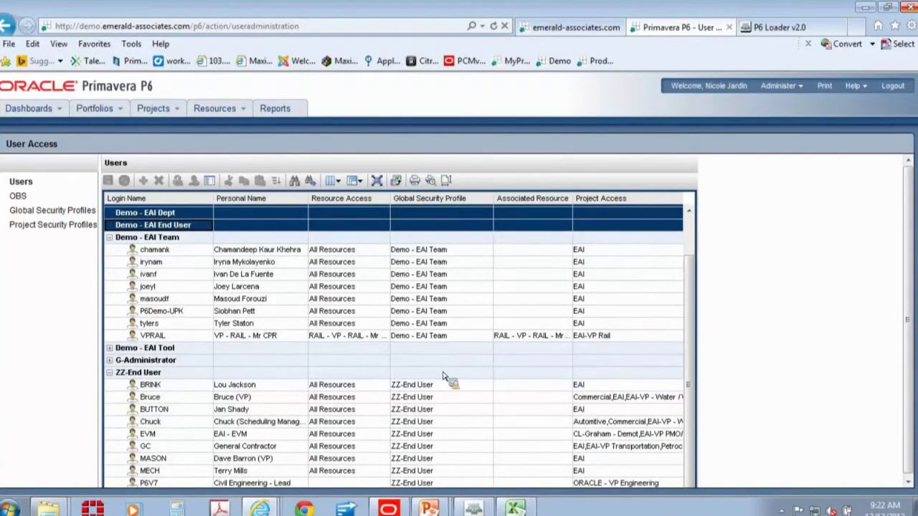
Add module access columns such as P6 Professional, Team Member and Projects, then scroll across to review them.
click(338, 181)
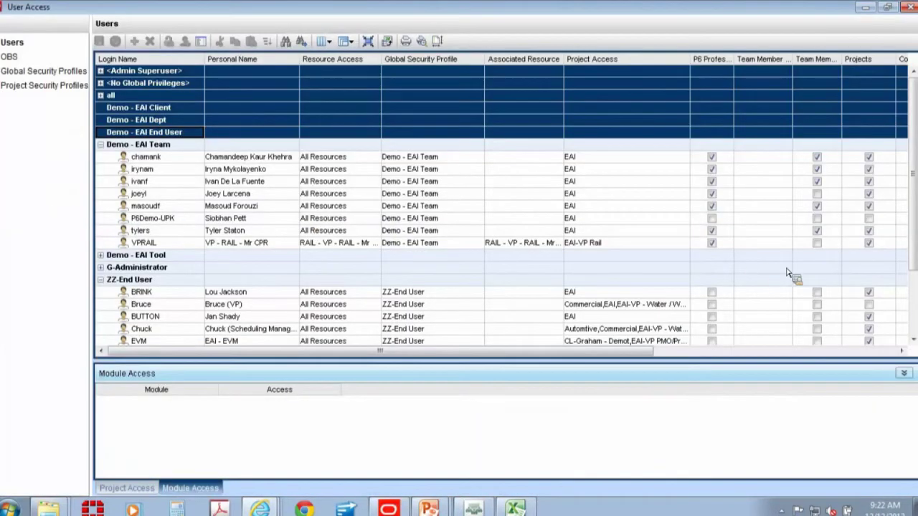
drag(613, 352, 654, 352)
drag(706, 362, 721, 369)
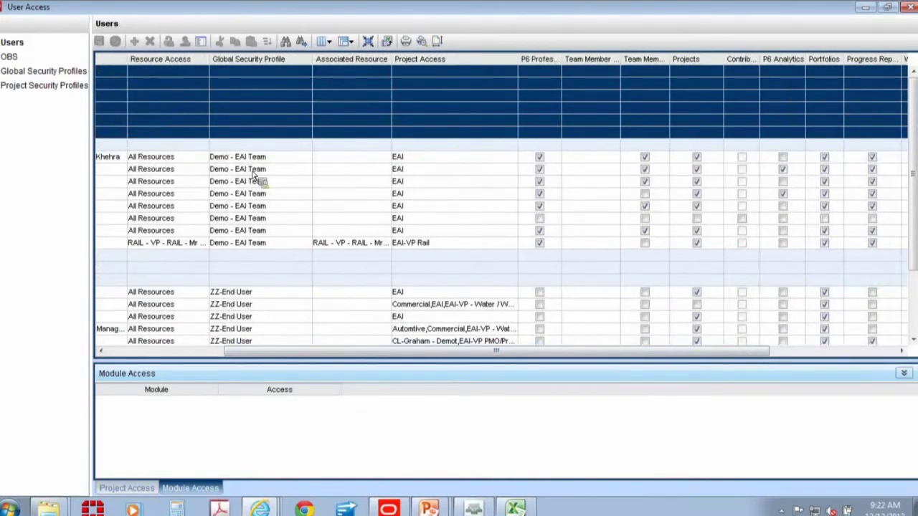
scroll(440, 355, left, 3)
scroll(440, 355, left, 1)
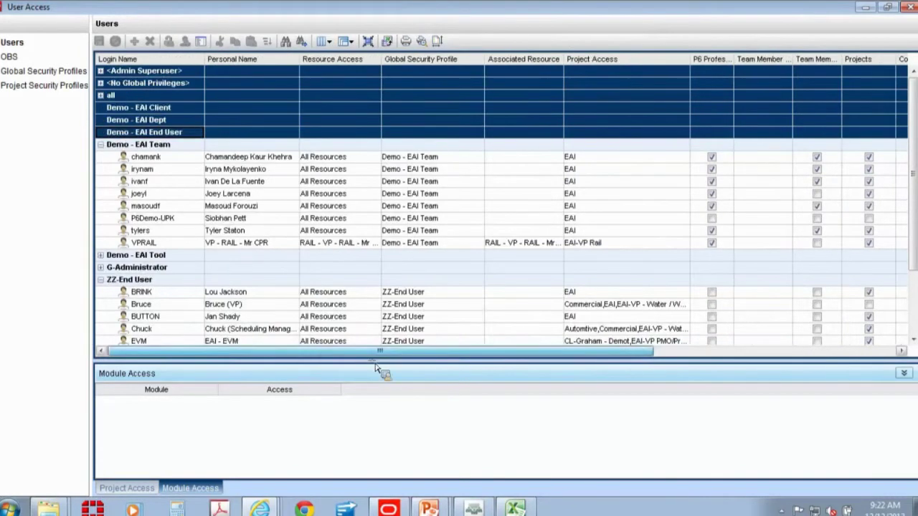
scroll(431, 357, right, 5)
scroll(301, 357, left, 5)
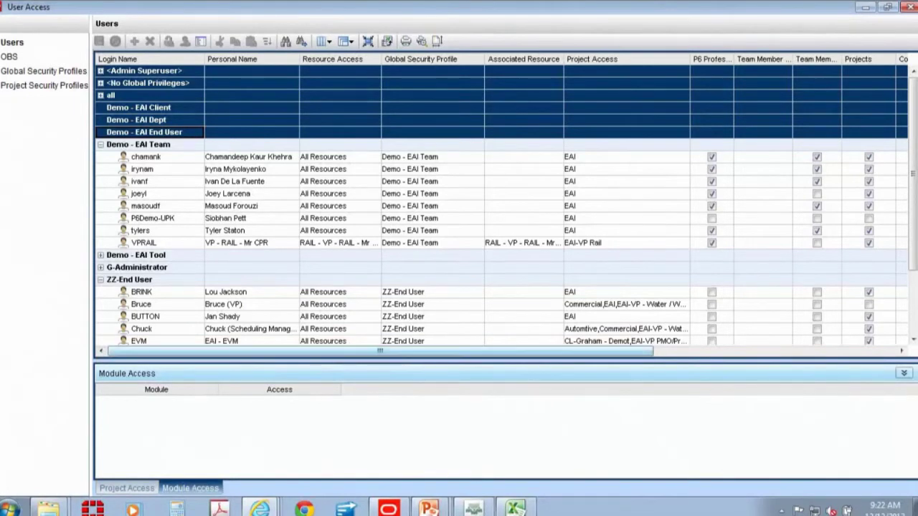
mouse_move(515, 509)
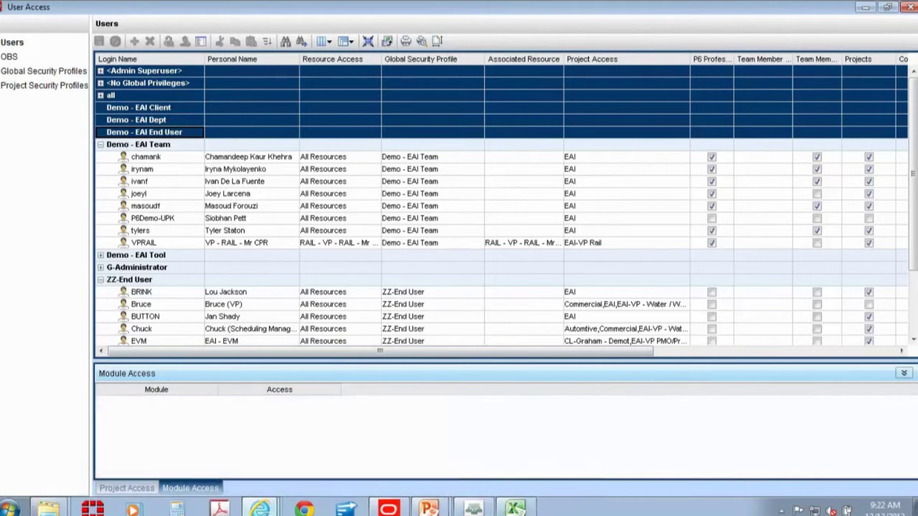
click(260, 509)
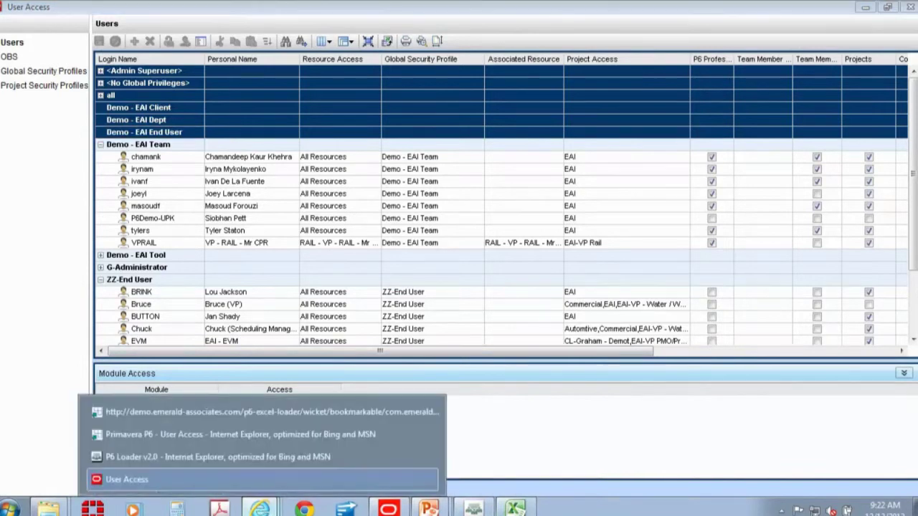
Start a new P6 Loader extraction with User, UserOBS and ResourceAccess selected.
click(244, 420)
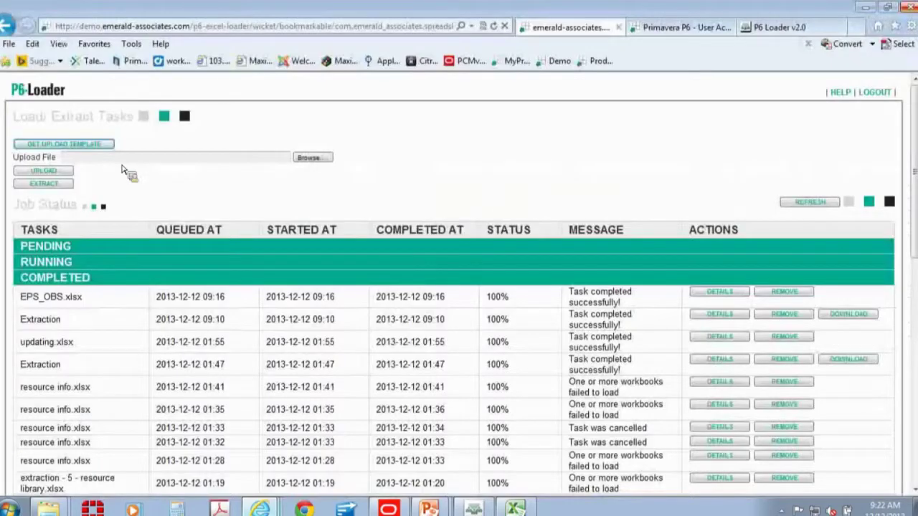
click(69, 184)
scroll(64, 366, down, 2)
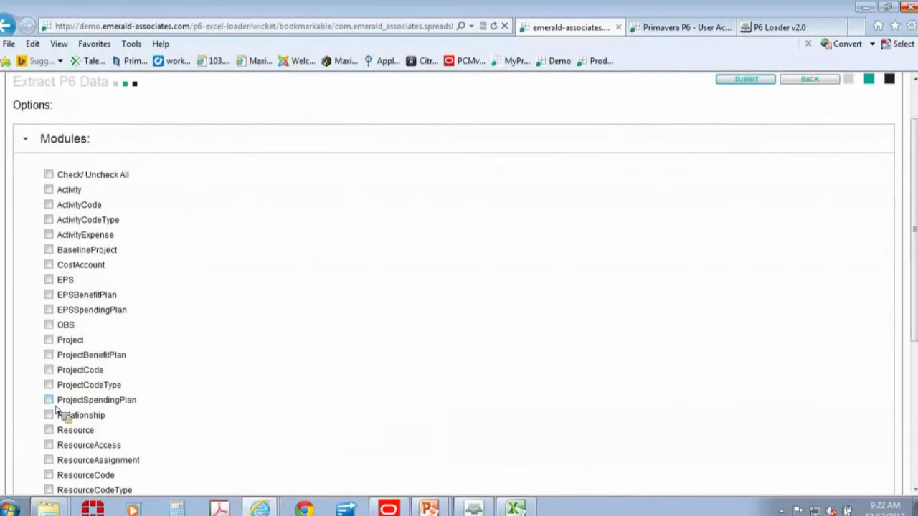
scroll(59, 411, down, 4)
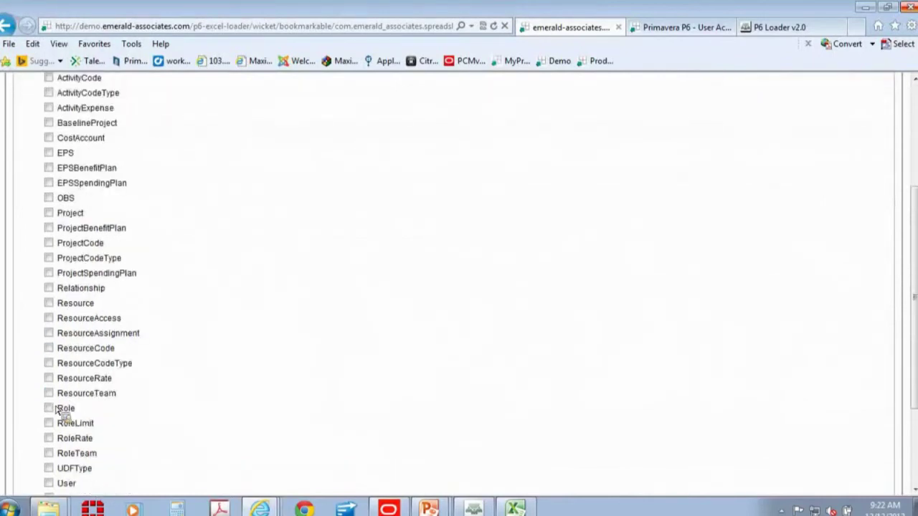
scroll(59, 409, down, 2)
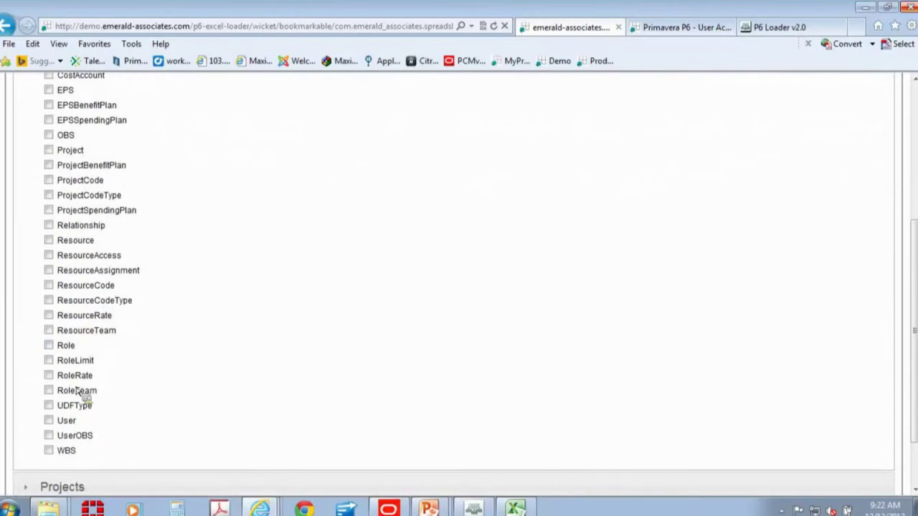
click(48, 420)
click(48, 435)
click(49, 256)
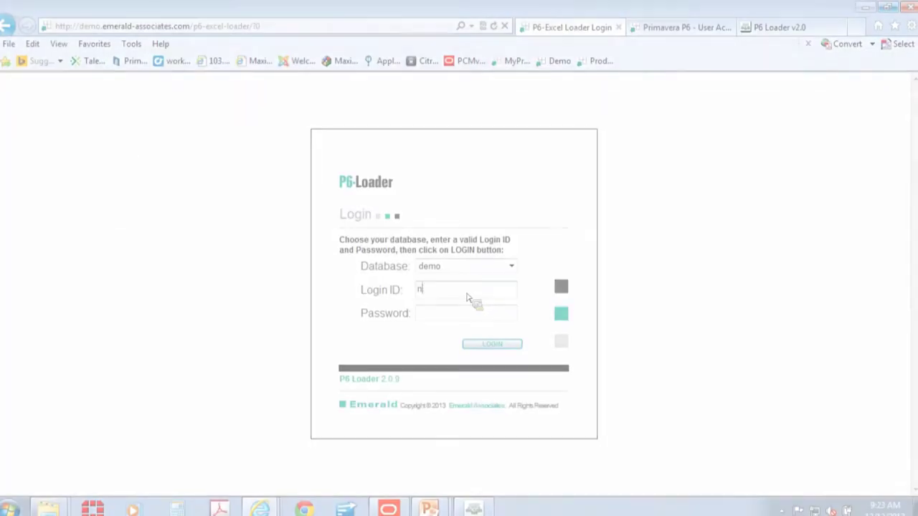
Log back in to P6 Loader with the username and password.
text(colej)
key(Tab)
key(Return)
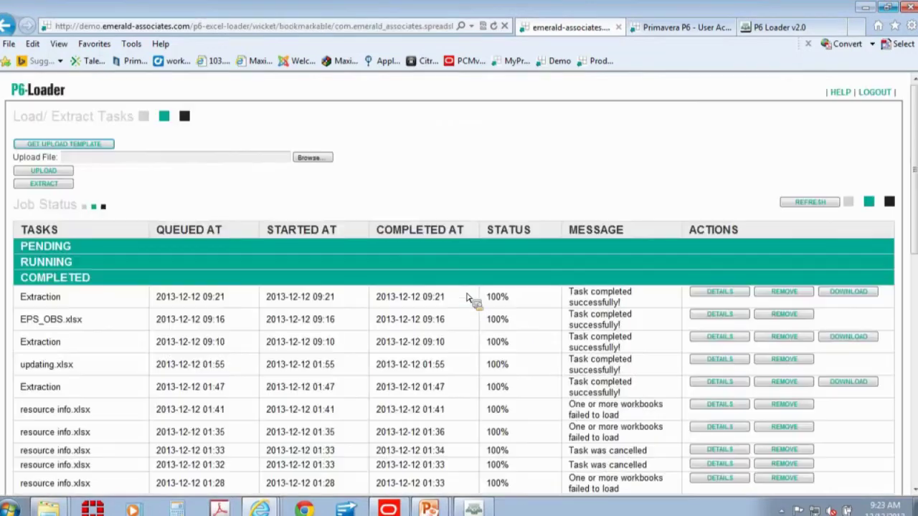
click(62, 511)
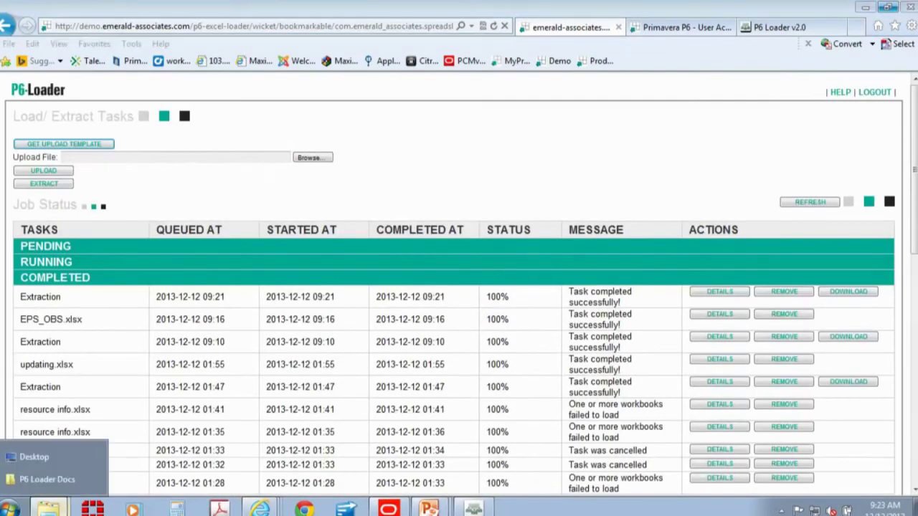
Open 2 - Users-UPLOAD.xlsx from the P6 Loader Docs folder.
click(47, 479)
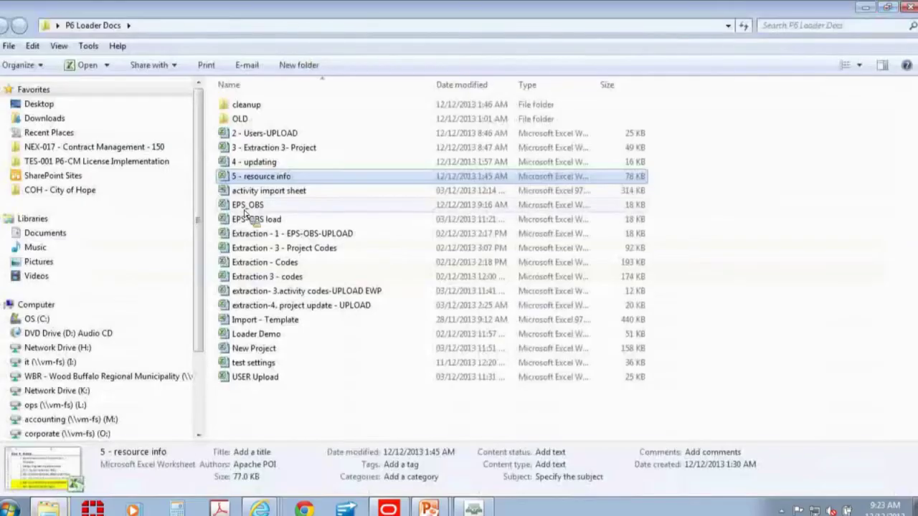
drag(254, 176, 271, 142)
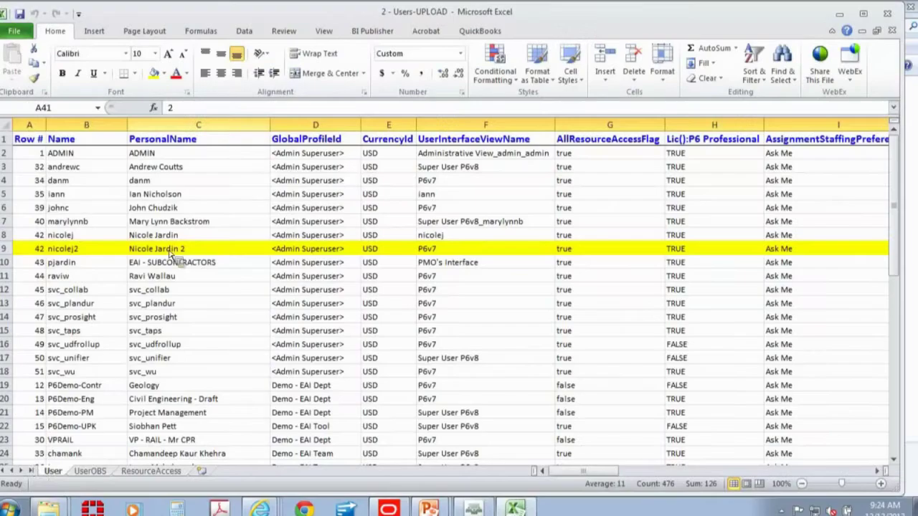
Maximize the workbook and check the yellow row's login name and P6 Professional licence value.
click(862, 14)
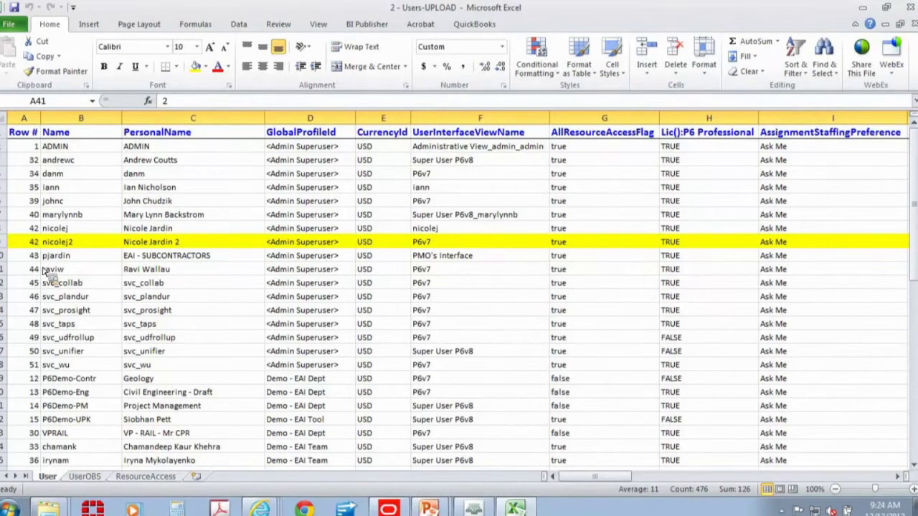
click(80, 244)
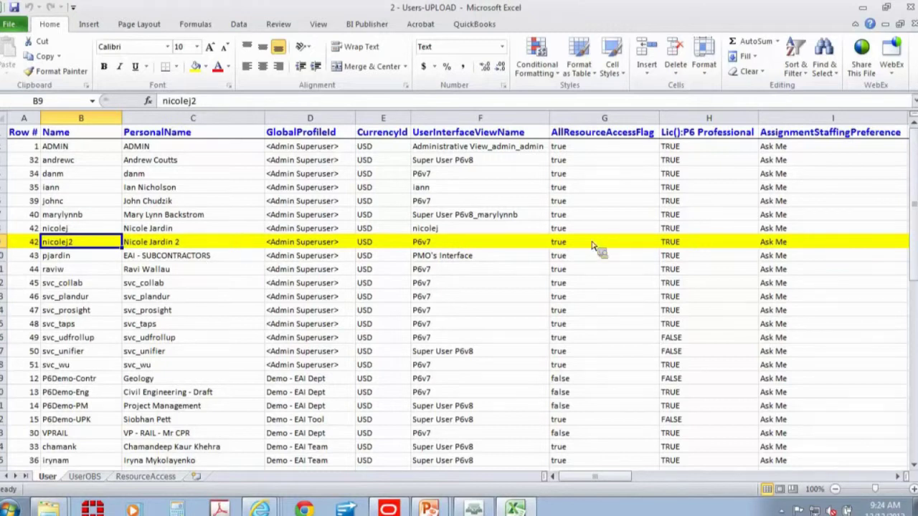
click(696, 245)
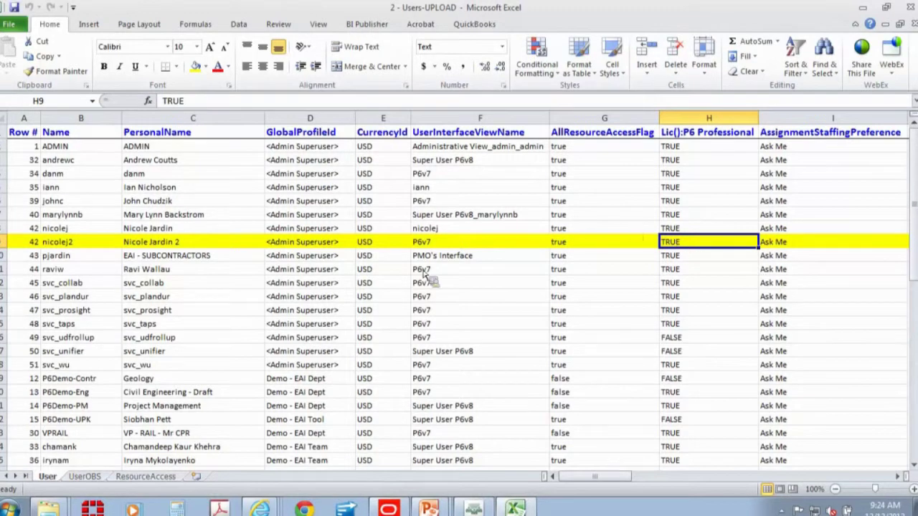
scroll(341, 300, down, 8)
scroll(287, 293, down, 3)
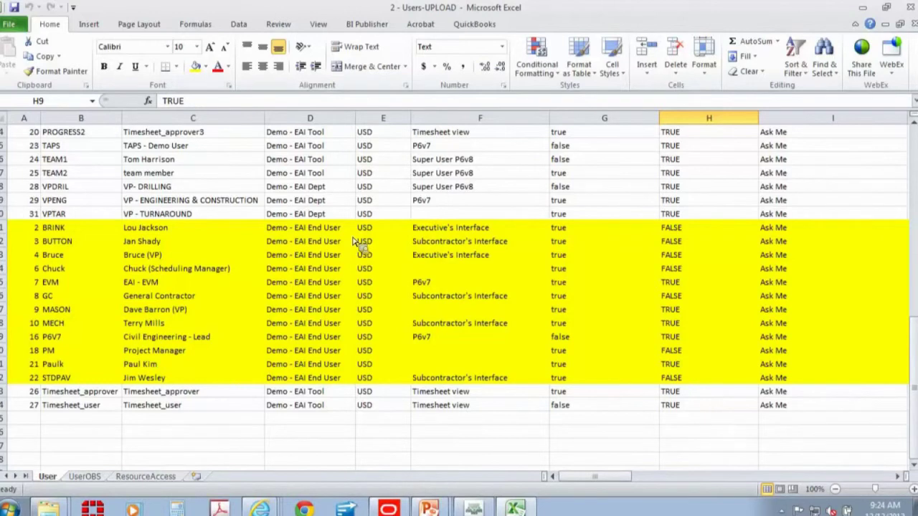
scroll(356, 242, up, 3)
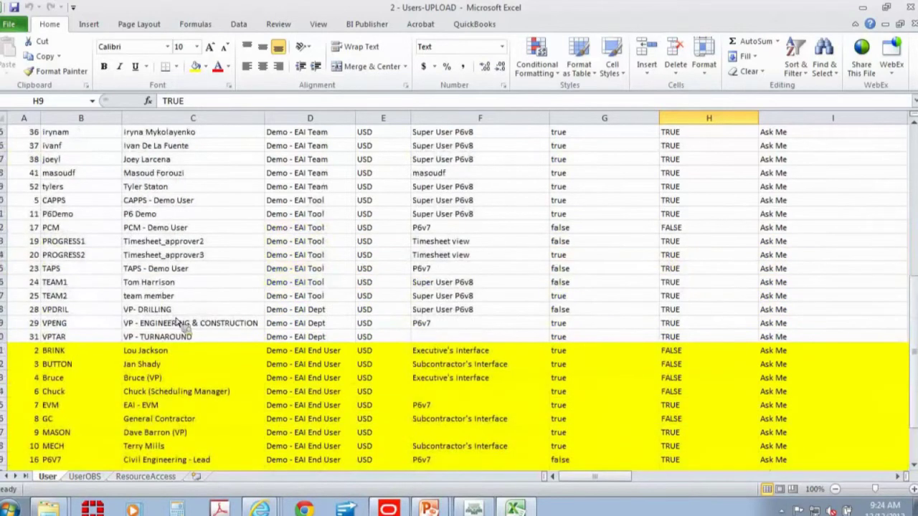
Review the three VP users' names and Demo - EAI Dept profile, then scroll across to column N and back.
drag(176, 310, 179, 334)
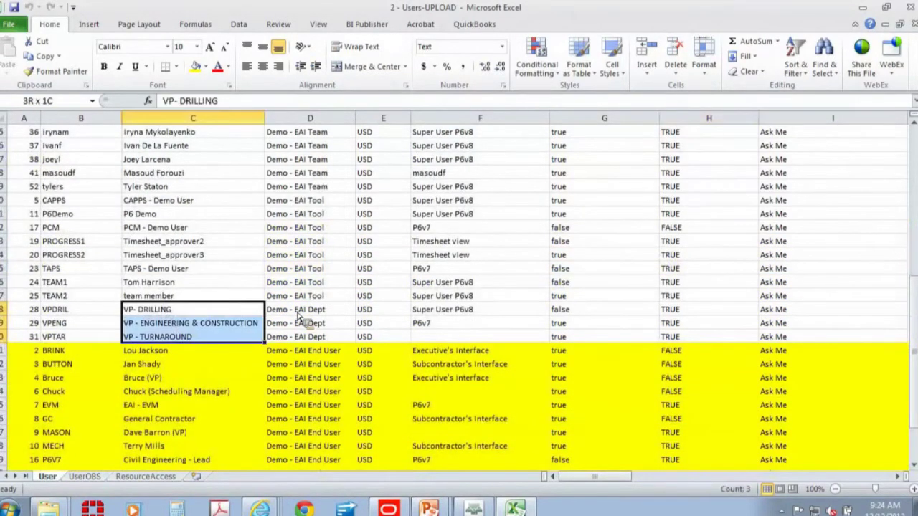
drag(321, 310, 318, 338)
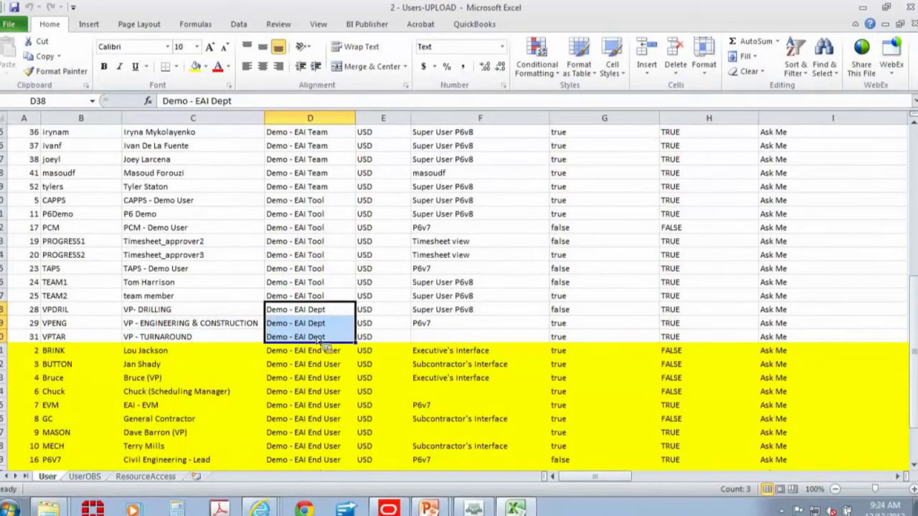
scroll(320, 343, up, 7)
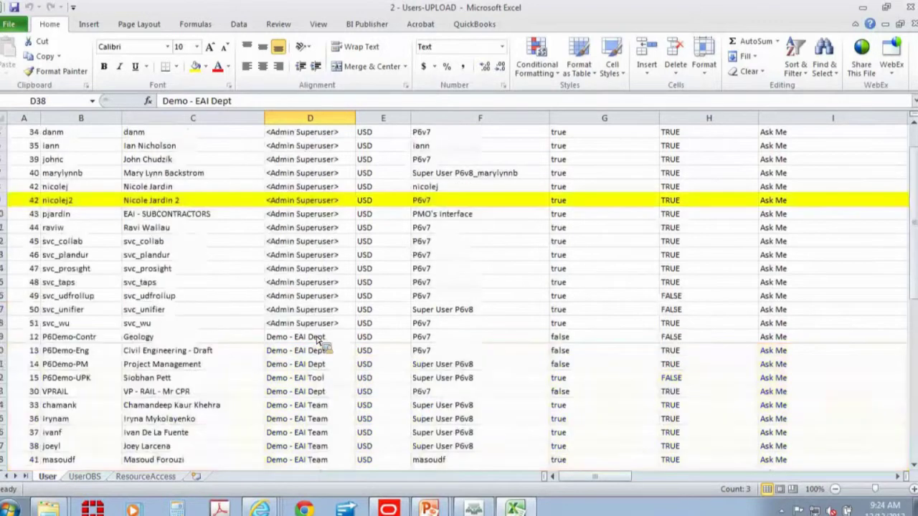
scroll(319, 342, up, 1)
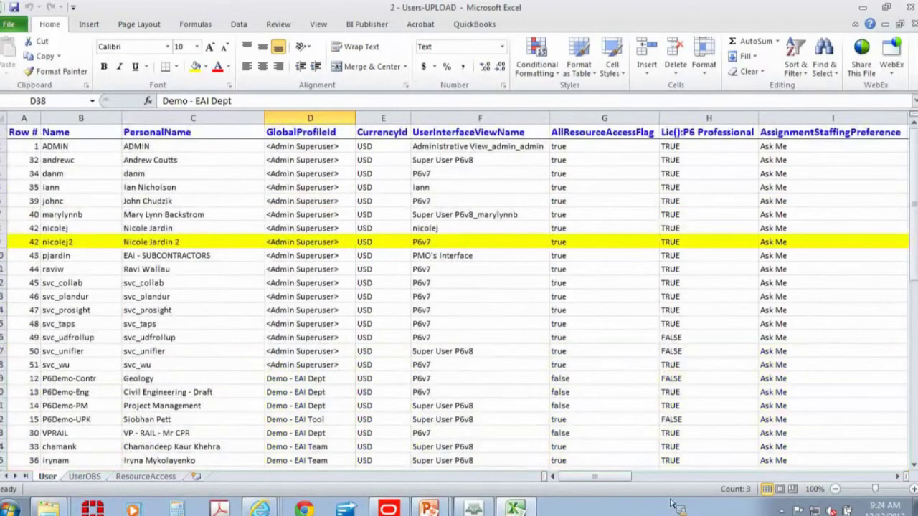
drag(622, 482, 624, 482)
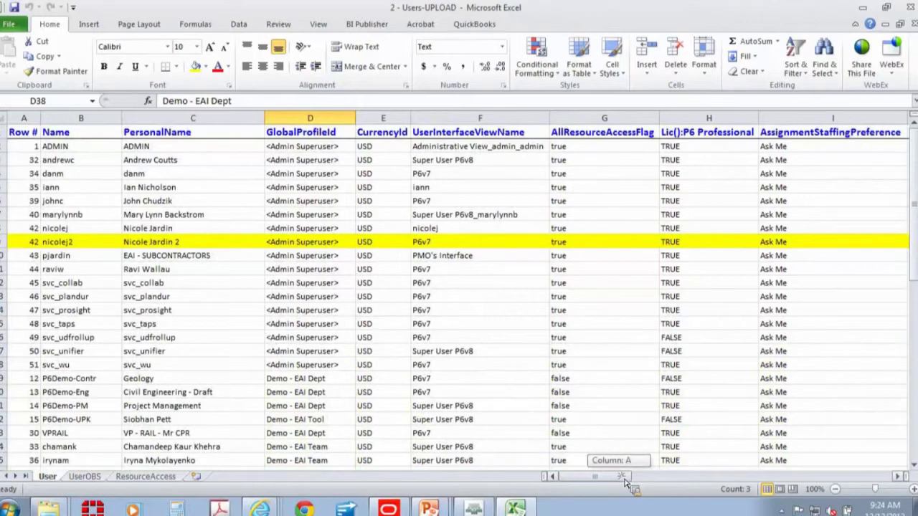
drag(624, 483, 728, 480)
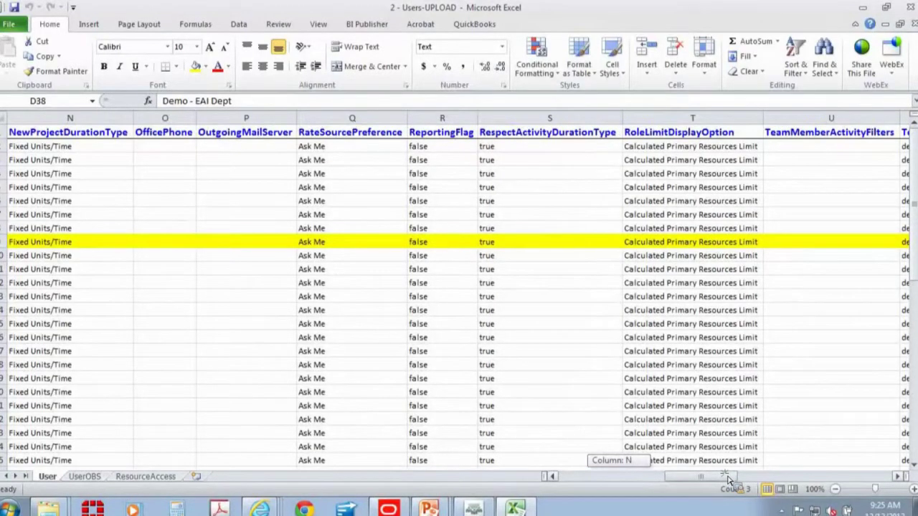
drag(728, 480, 595, 481)
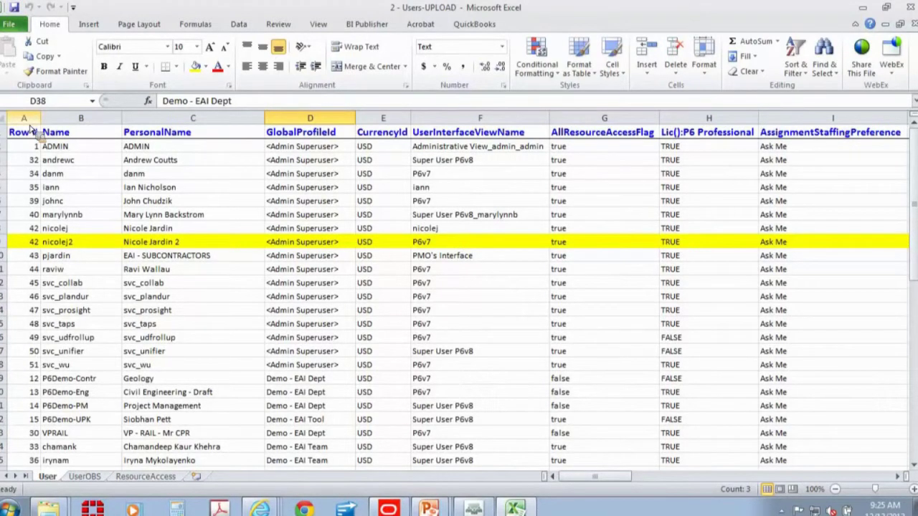
In P6 Loader, browse to 2 - Users-UPLOAD.xlsx and upload it.
click(262, 509)
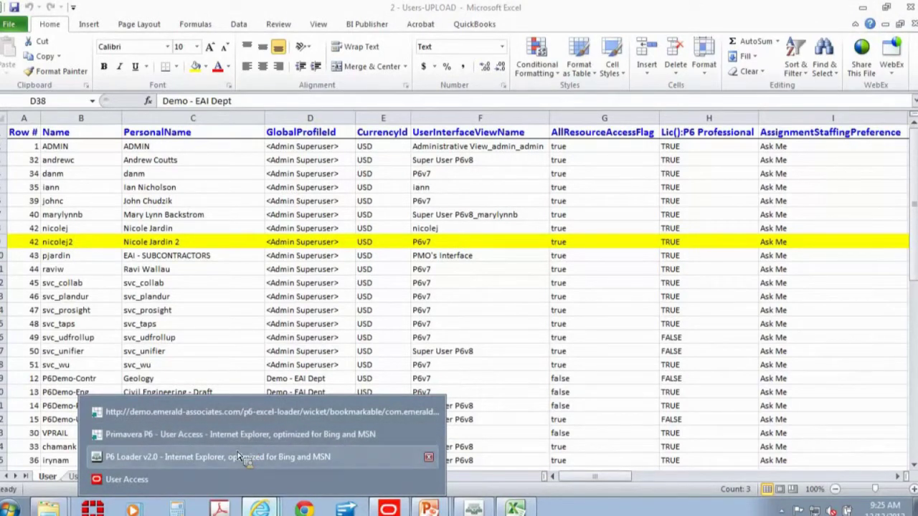
click(230, 413)
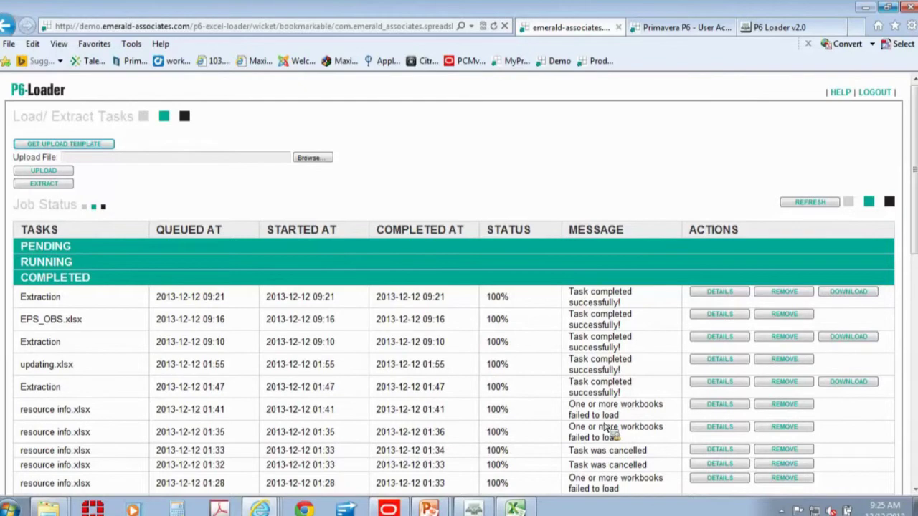
click(322, 161)
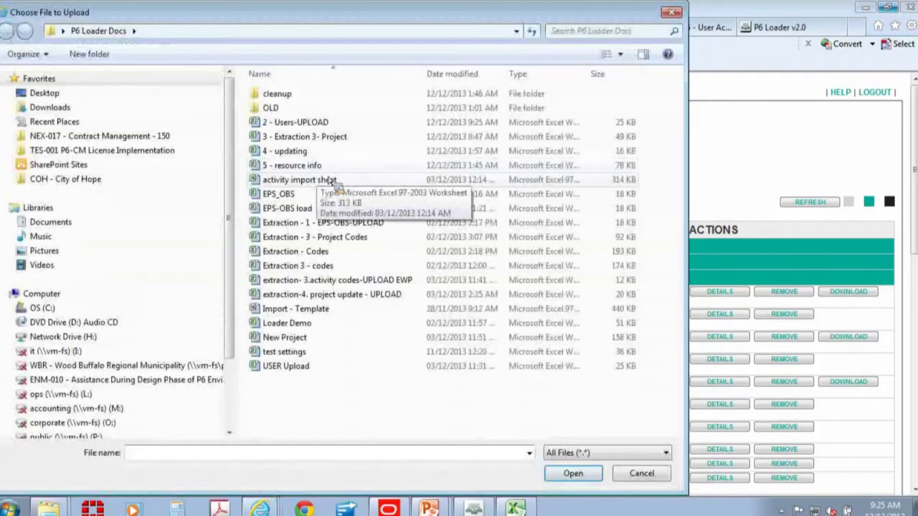
click(340, 124)
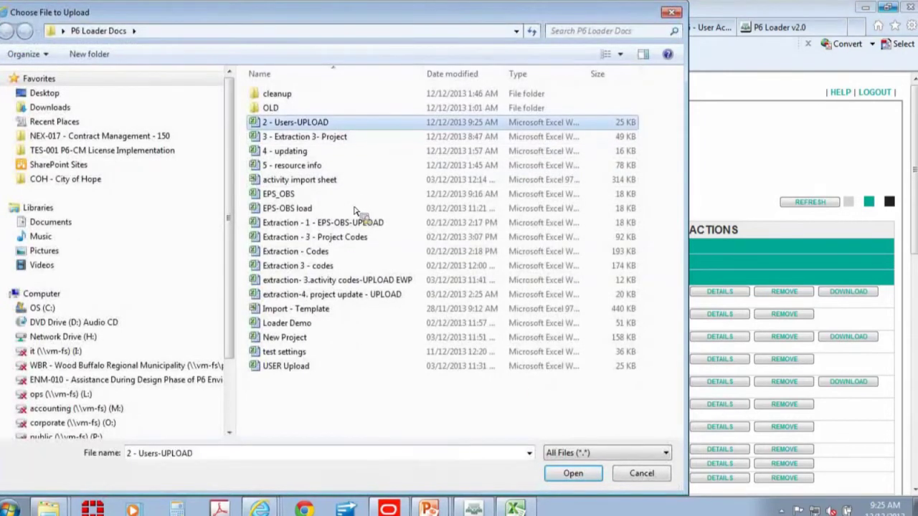
click(583, 476)
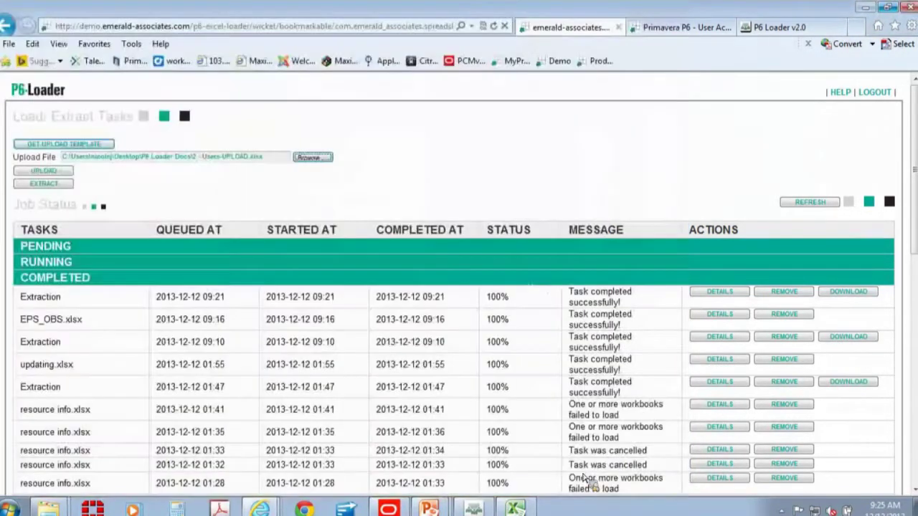
click(70, 174)
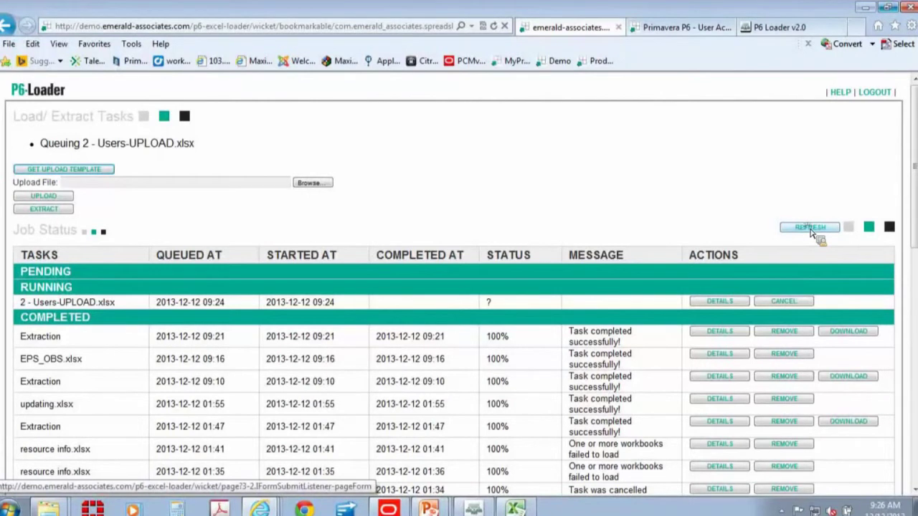
Refresh the job, compare its UserOBS errors with P6Demo's empty OBS entry, and close the details.
click(811, 228)
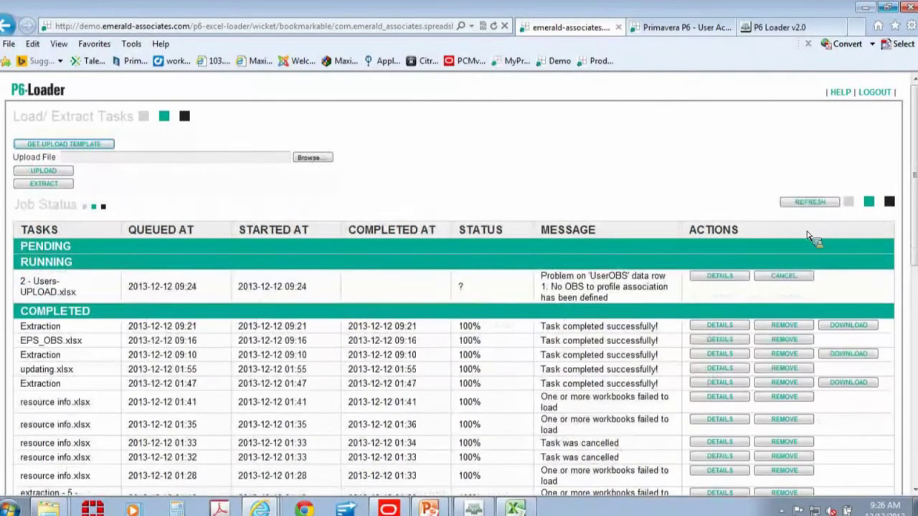
drag(576, 275, 673, 307)
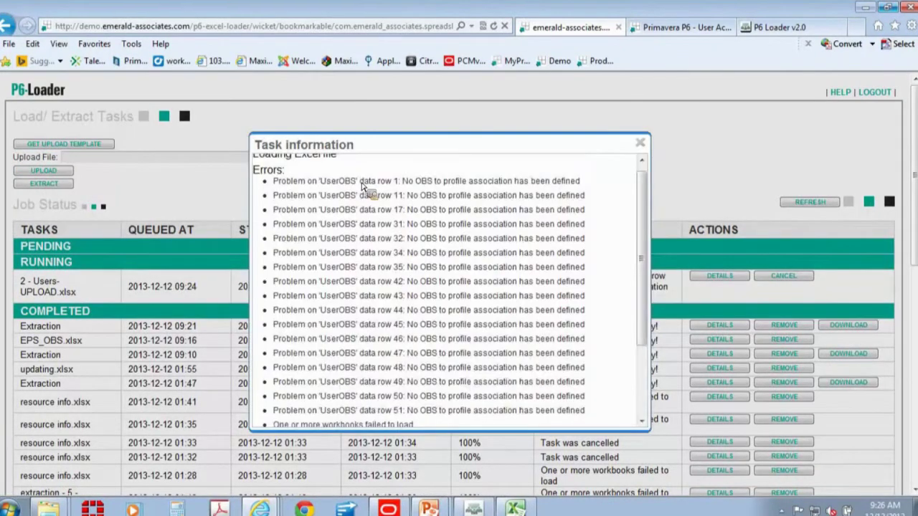
drag(403, 207, 164, 284)
scroll(91, 217, up, 3)
drag(79, 284, 165, 294)
mouse_move(259, 509)
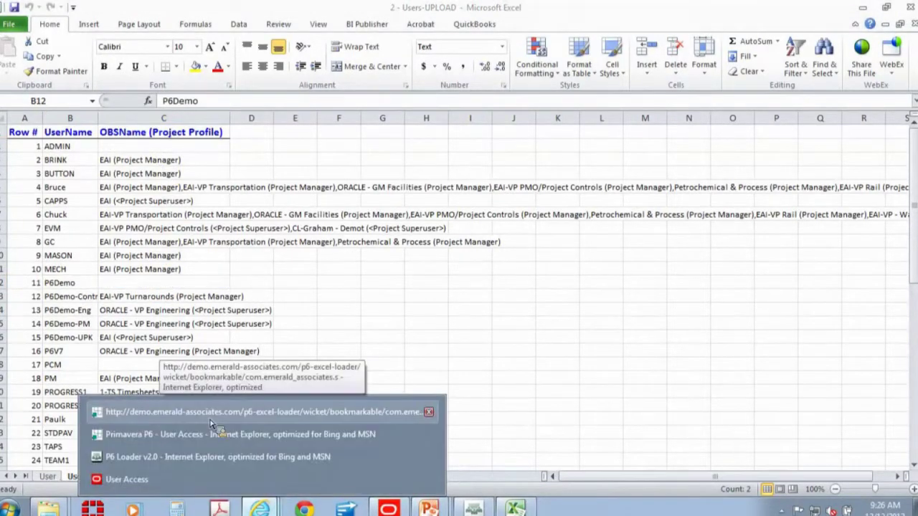
click(214, 413)
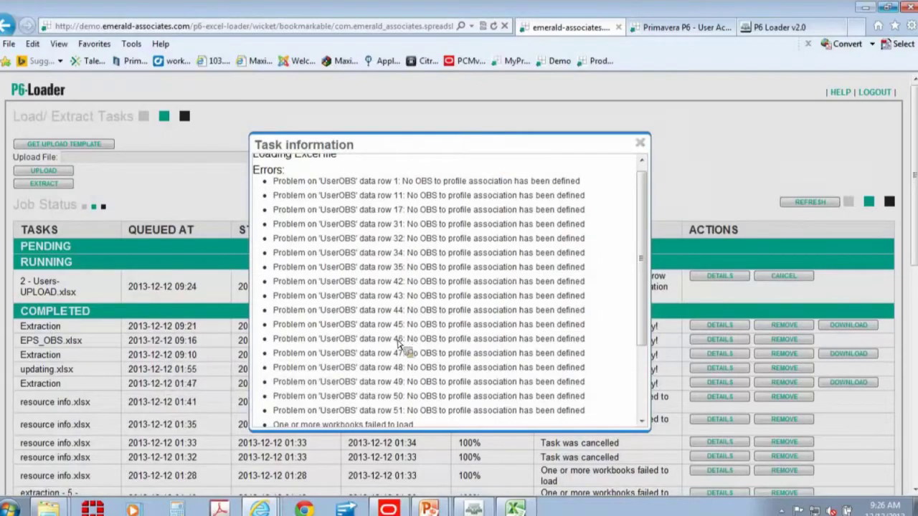
click(640, 143)
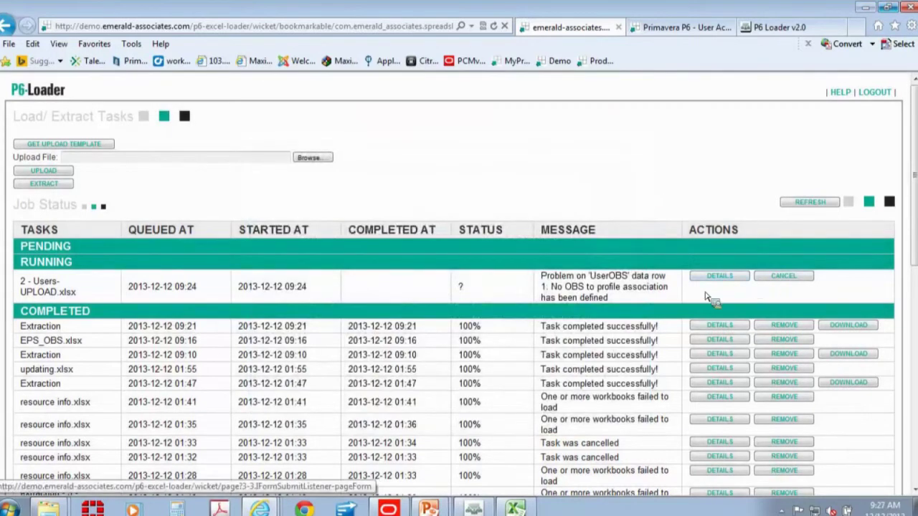
Return to Primavera P6 User Access and expand the Demo - EAI End User group.
click(262, 509)
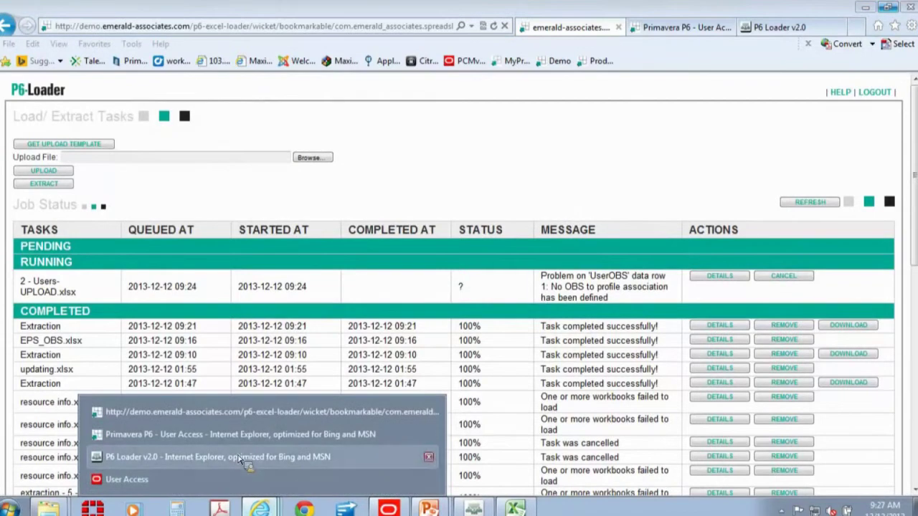
click(232, 436)
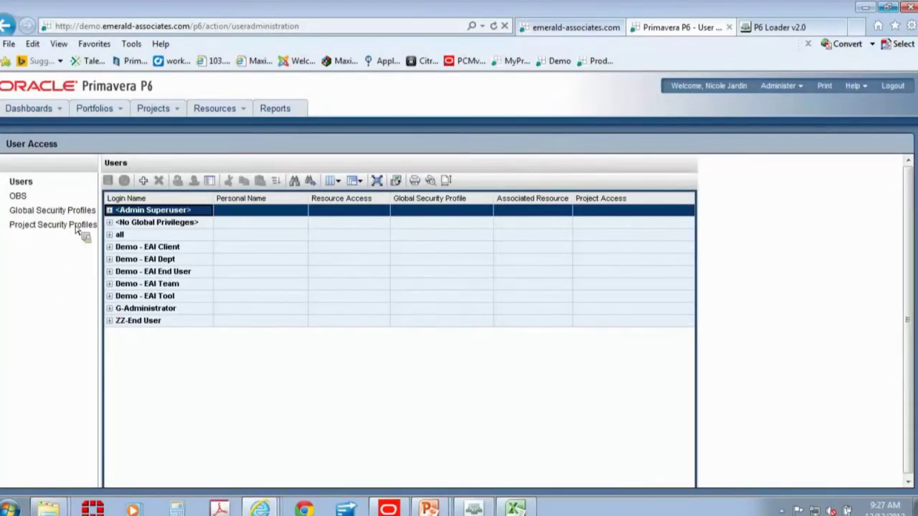
click(110, 321)
click(162, 273)
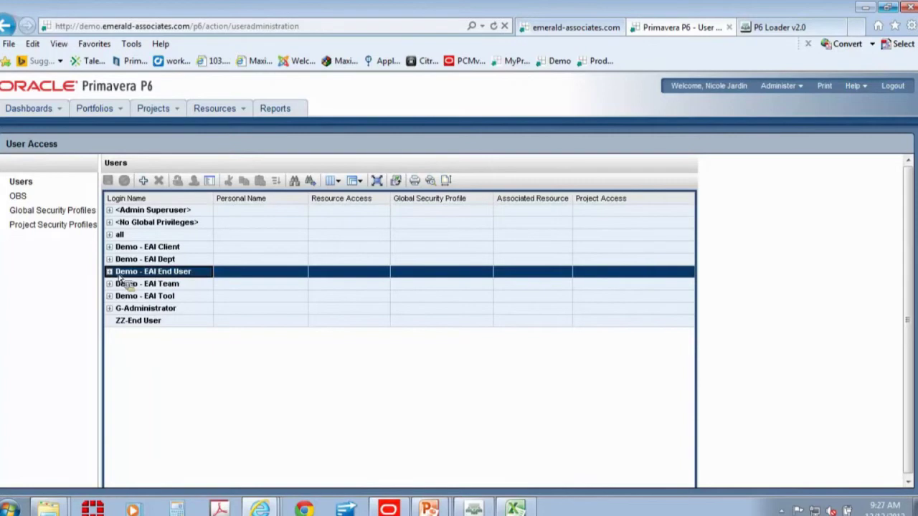
click(109, 272)
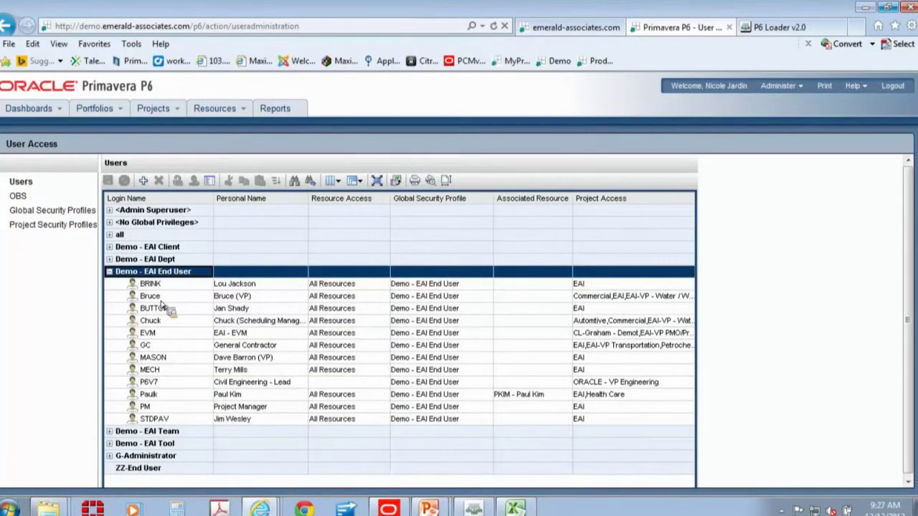
Return to Excel's User sheet and select the twelve Demo - EAI End User rows, D41:D52.
click(516, 509)
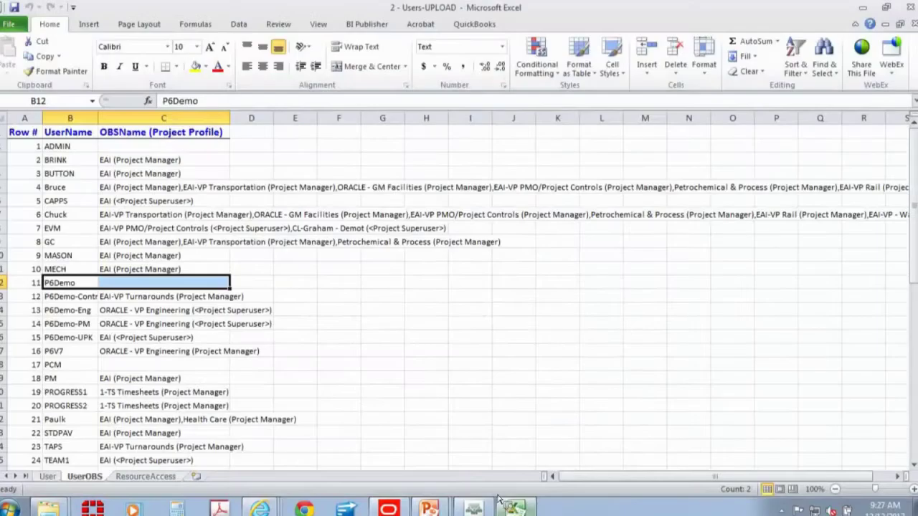
click(49, 477)
scroll(136, 319, down, 7)
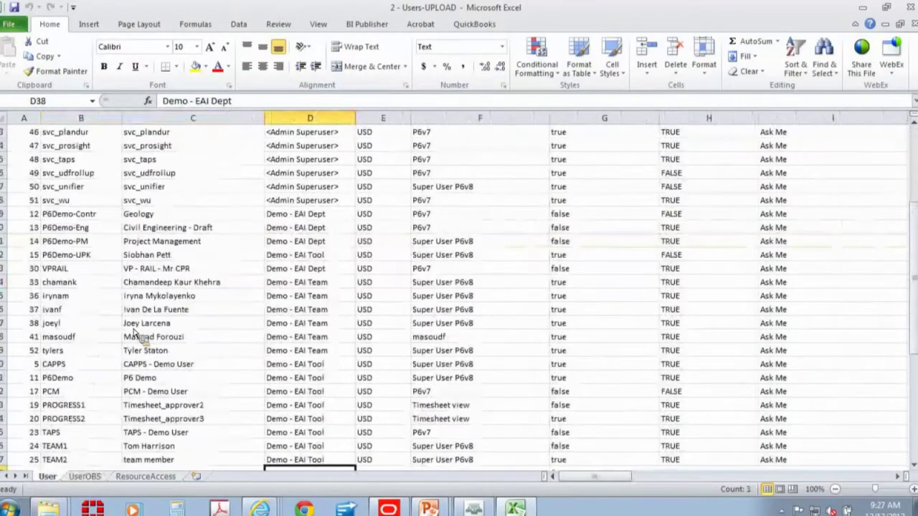
scroll(126, 387, down, 2)
drag(334, 310, 346, 463)
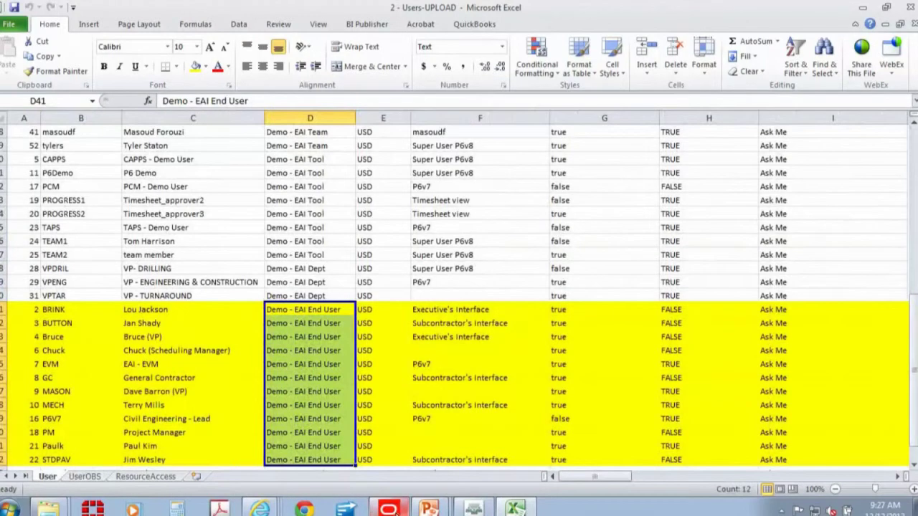
click(260, 509)
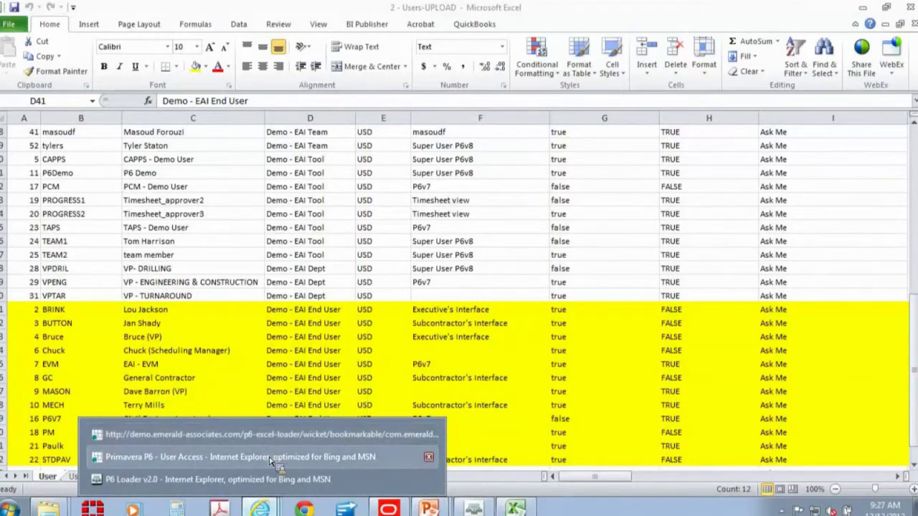
Back on the P6 User Access page, expand <Admin Superuser> and select the newly loaded superuser account.
click(312, 462)
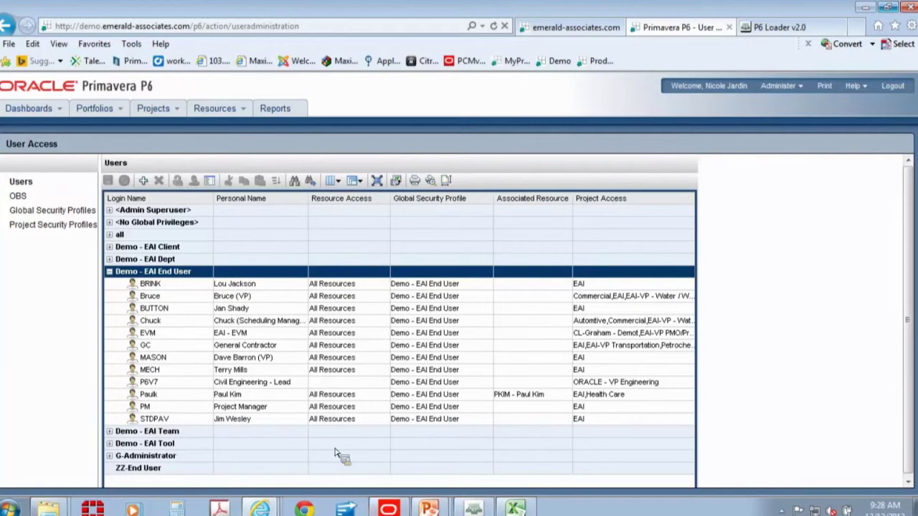
click(109, 210)
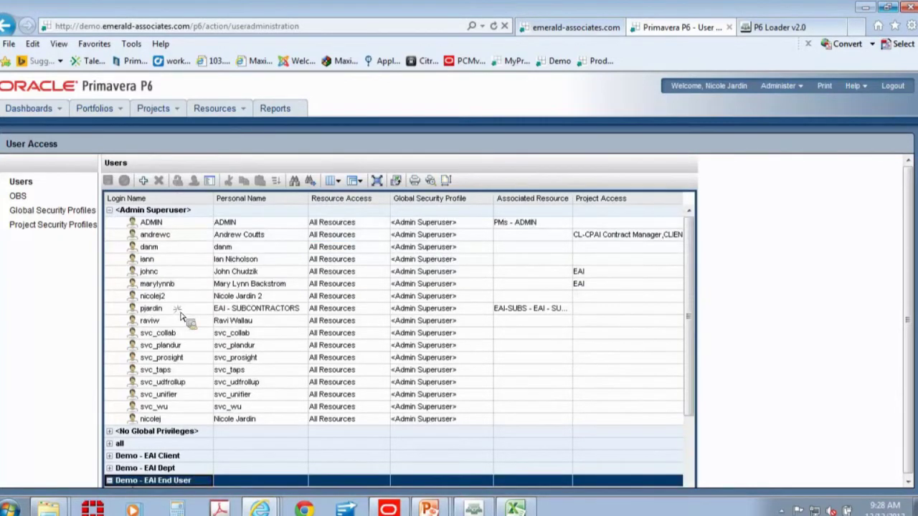
click(178, 298)
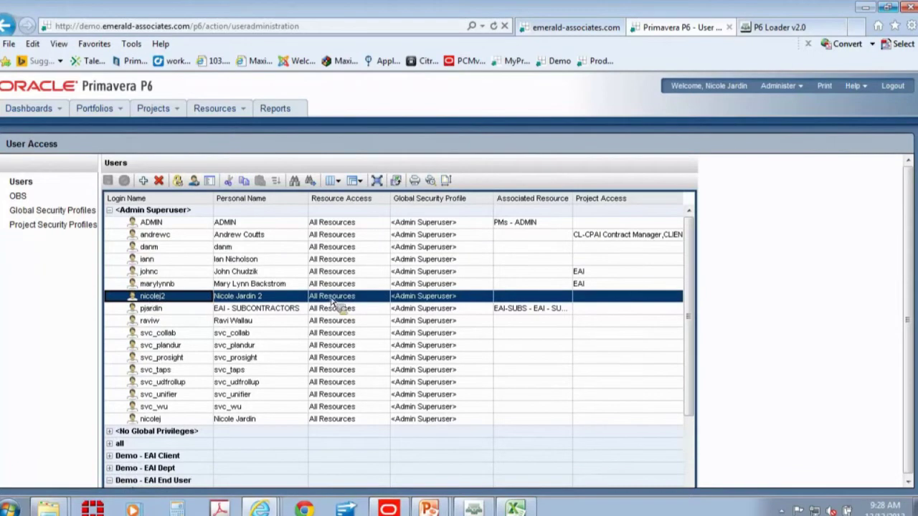